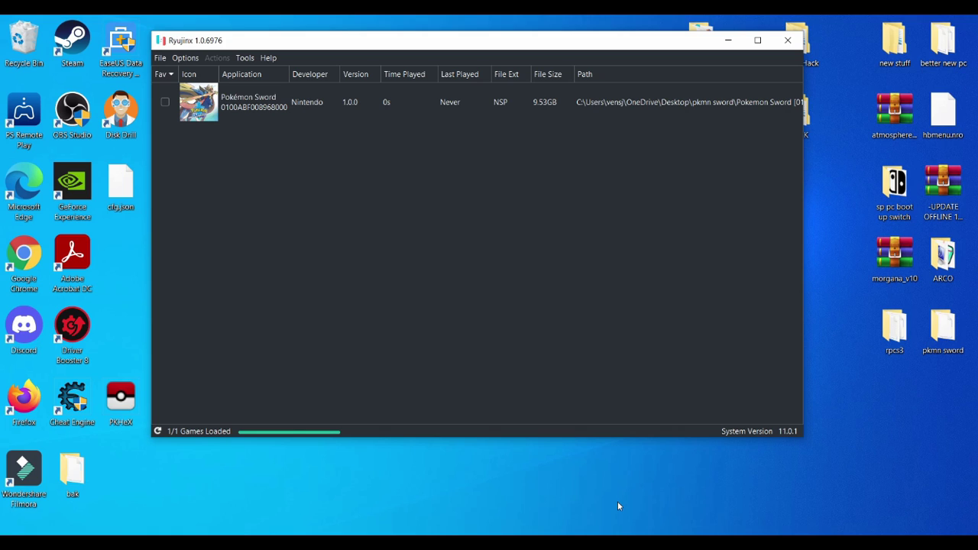
# Disable PPTC (Profiled Persistent Translation Cache) in the emulator's system settings.
pyautogui.click(189, 59)
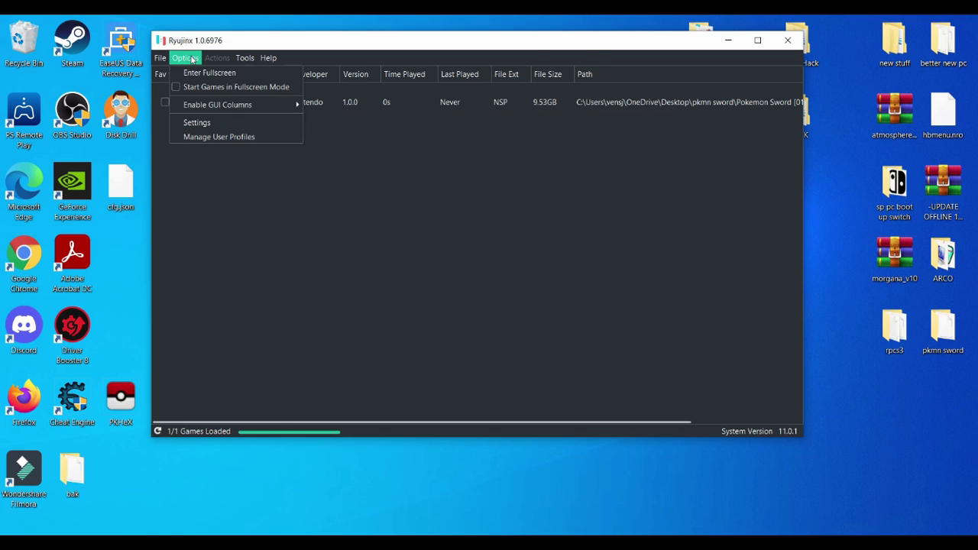
pyautogui.click(205, 123)
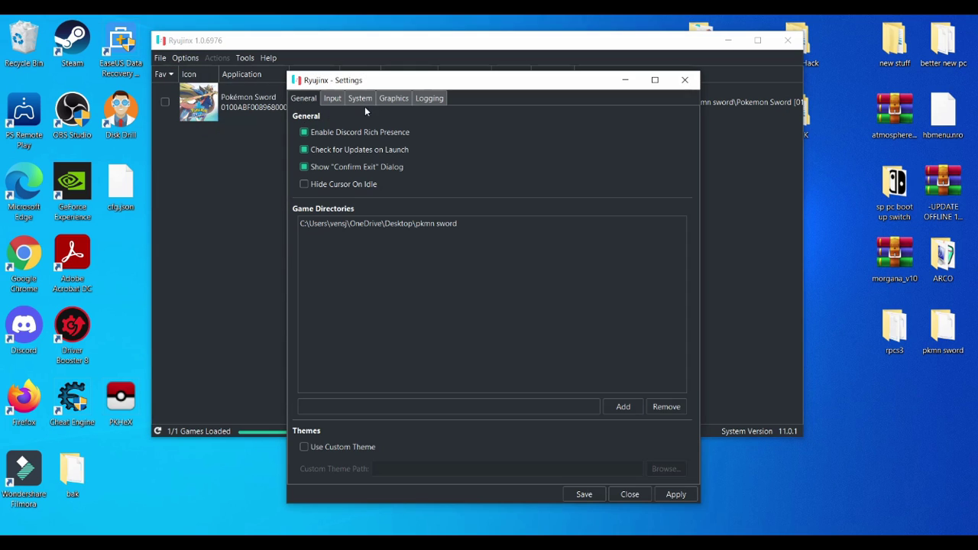
pyautogui.click(358, 99)
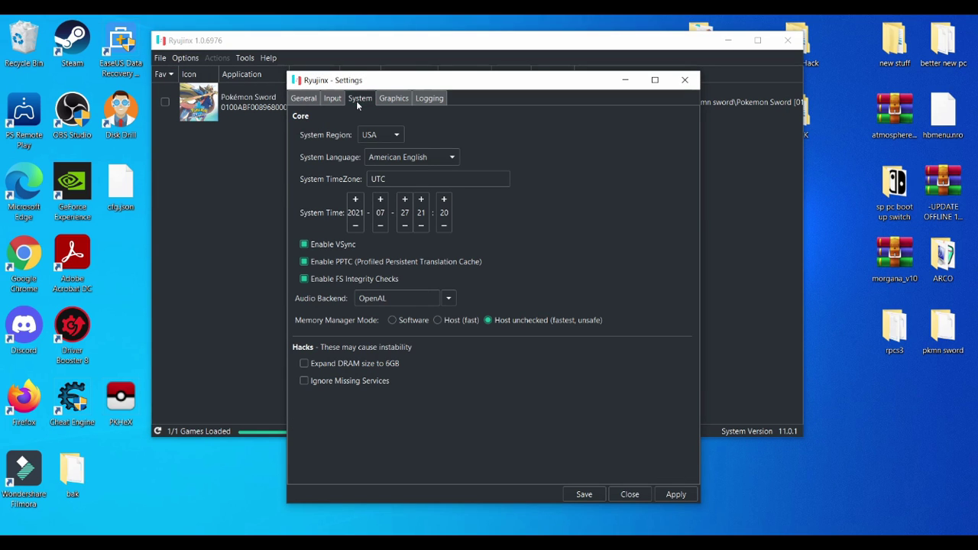
pyautogui.click(304, 262)
# Disable the shader cache in the graphics settings and set anisotropic filtering to 2x.
pyautogui.click(401, 101)
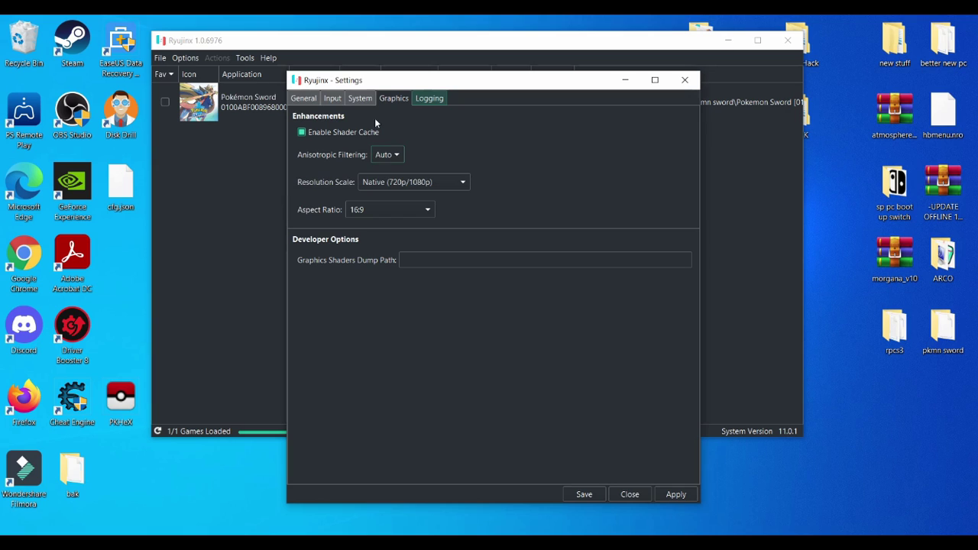
pyautogui.click(303, 132)
pyautogui.click(387, 154)
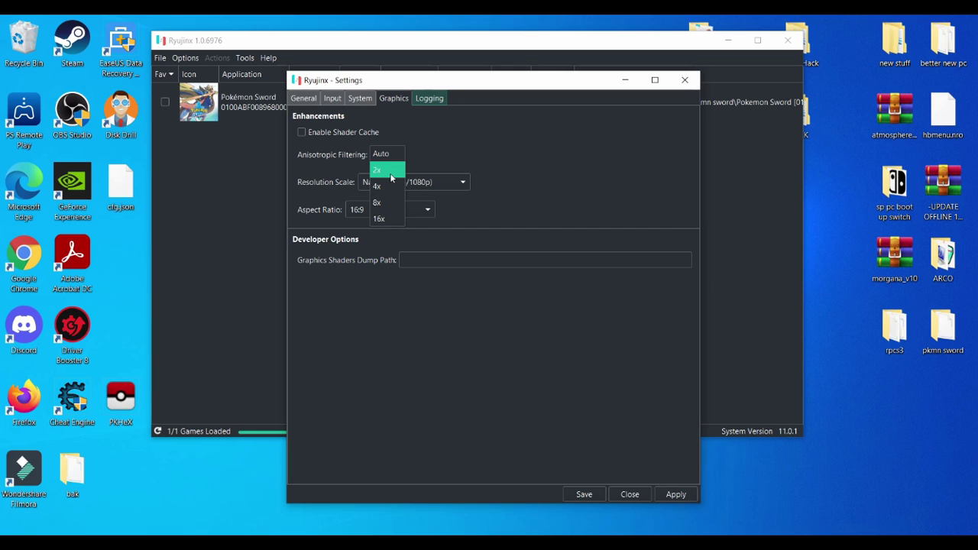
pyautogui.click(390, 170)
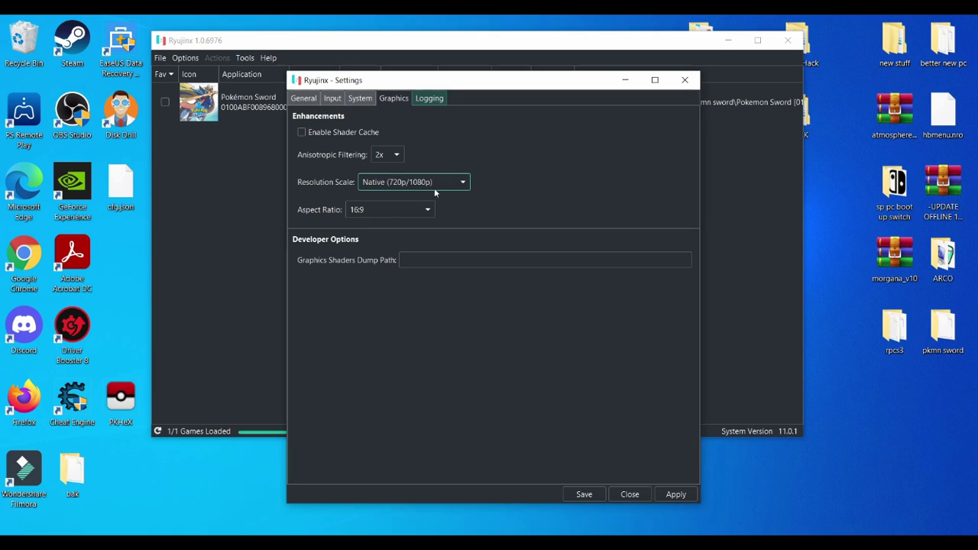
# Choose the Native (720p/1080p) resolution scale and the Stretch to Fit Window aspect ratio, saving the settings.
pyautogui.click(415, 186)
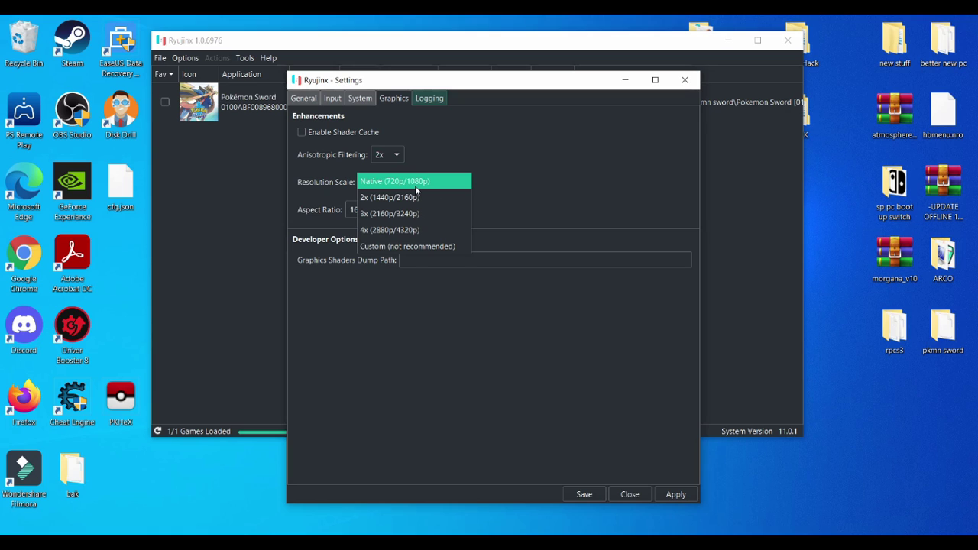
pyautogui.click(458, 182)
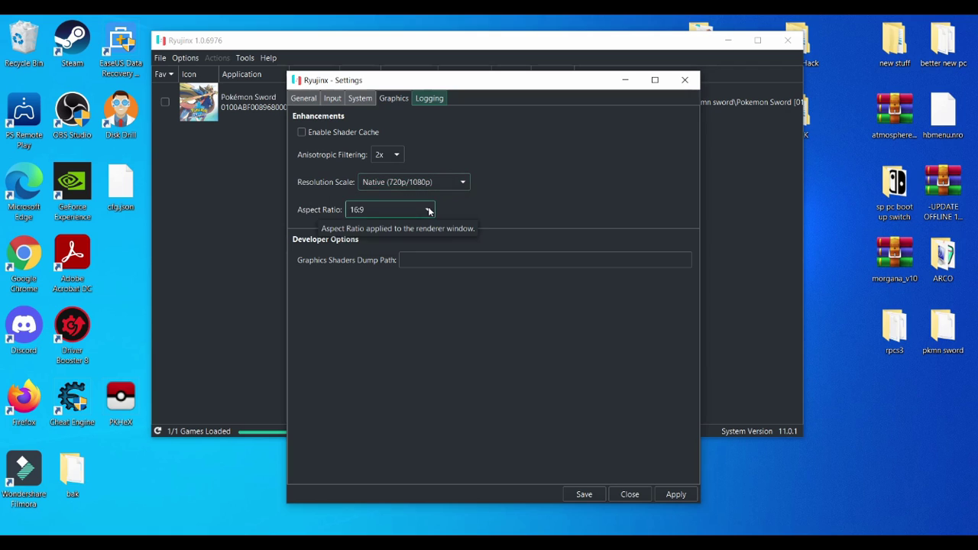
pyautogui.click(427, 212)
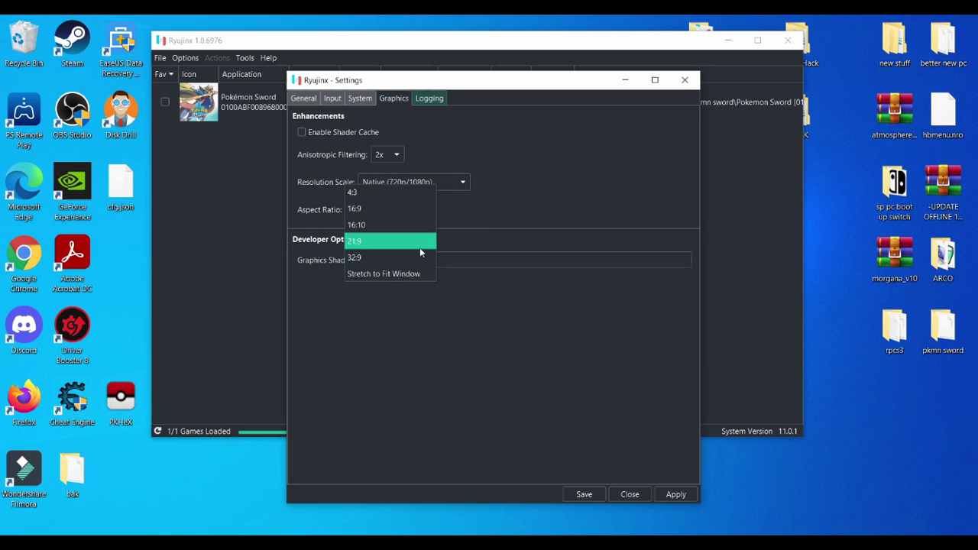
pyautogui.click(419, 275)
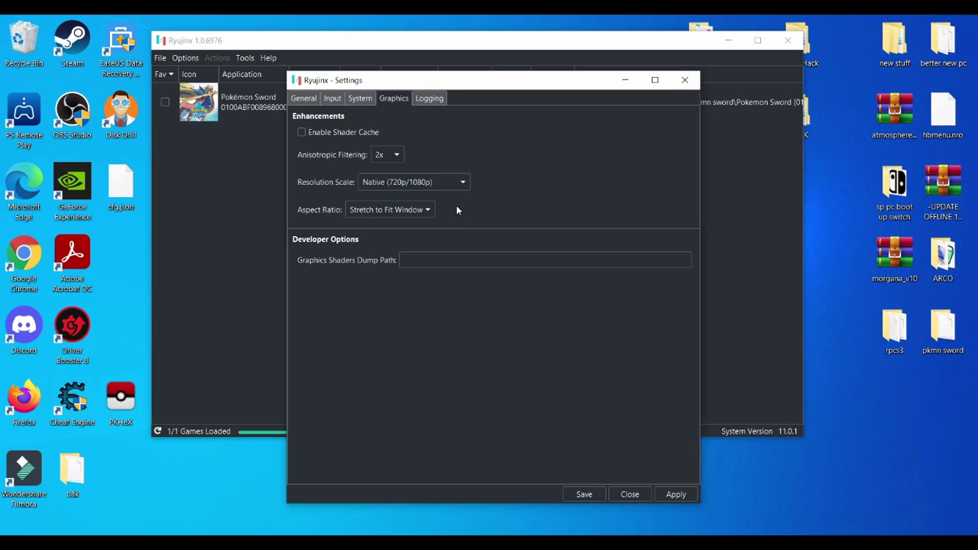
pyautogui.click(585, 494)
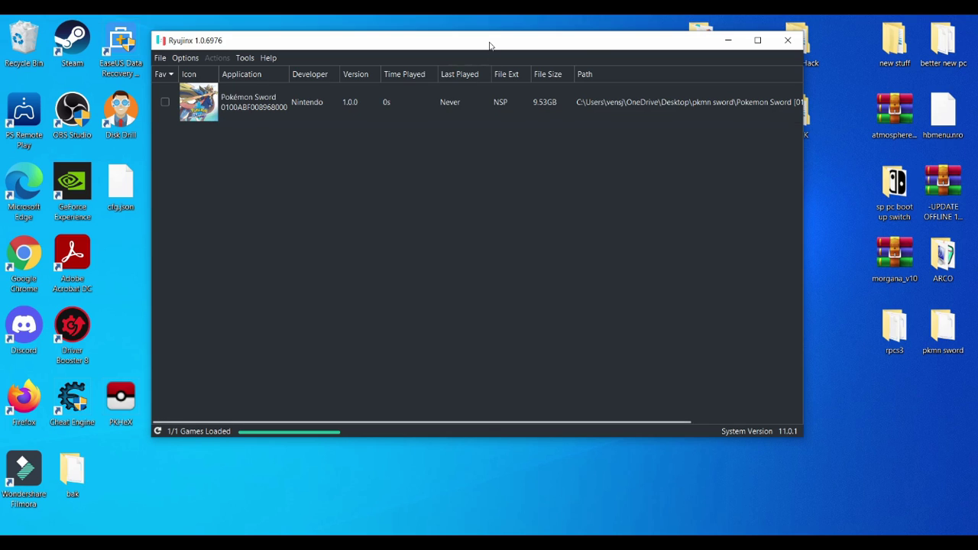
# Place the 60 FPS Hack folder below the 4K-2K folder on the desktop and open Pokémon Sword's mods directory.
pyautogui.moveTo(489, 43); pyautogui.dragTo(440, 52)
pyautogui.moveTo(798, 42); pyautogui.dragTo(809, 276)
pyautogui.click(393, 107)
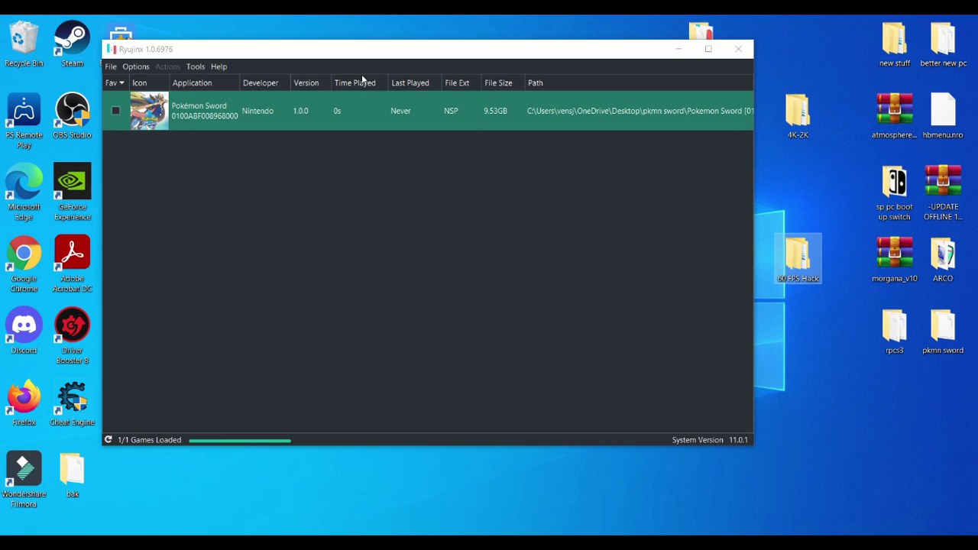
pyautogui.click(336, 110)
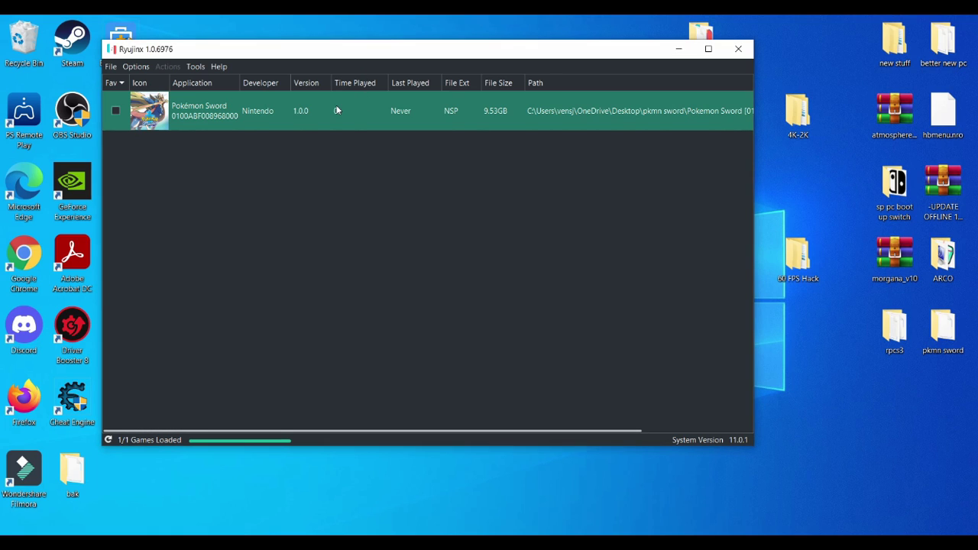
pyautogui.rightClick(336, 111)
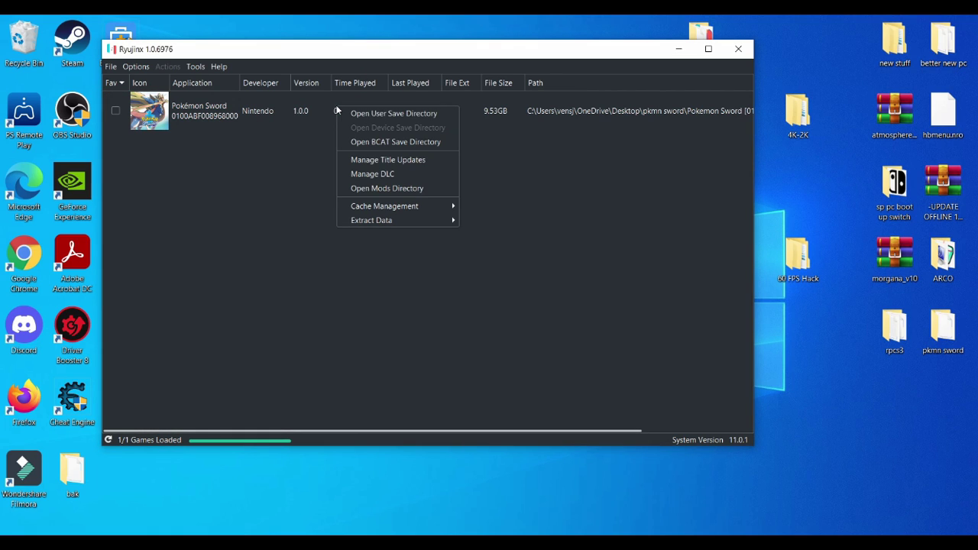
pyautogui.click(389, 189)
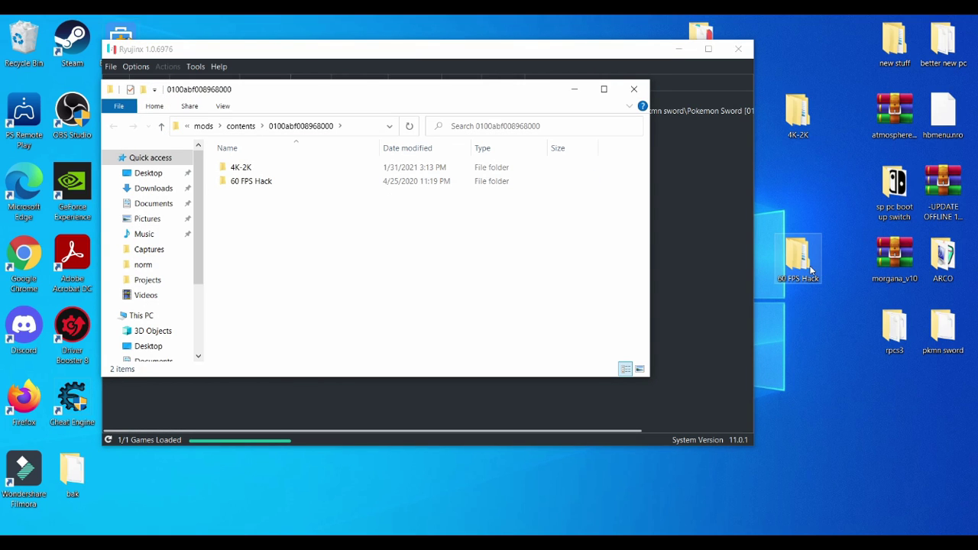
# Check the mods directory for the 4K-2K and 60 FPS Hack folders and close it.
pyautogui.moveTo(797, 268)
pyautogui.mouseDown()
pyautogui.moveTo(733, 279)
pyautogui.moveTo(563, 278)
pyautogui.moveTo(343, 257)
pyautogui.moveTo(741, 258)
pyautogui.moveTo(808, 246)
pyautogui.moveTo(801, 260)
pyautogui.mouseUp()
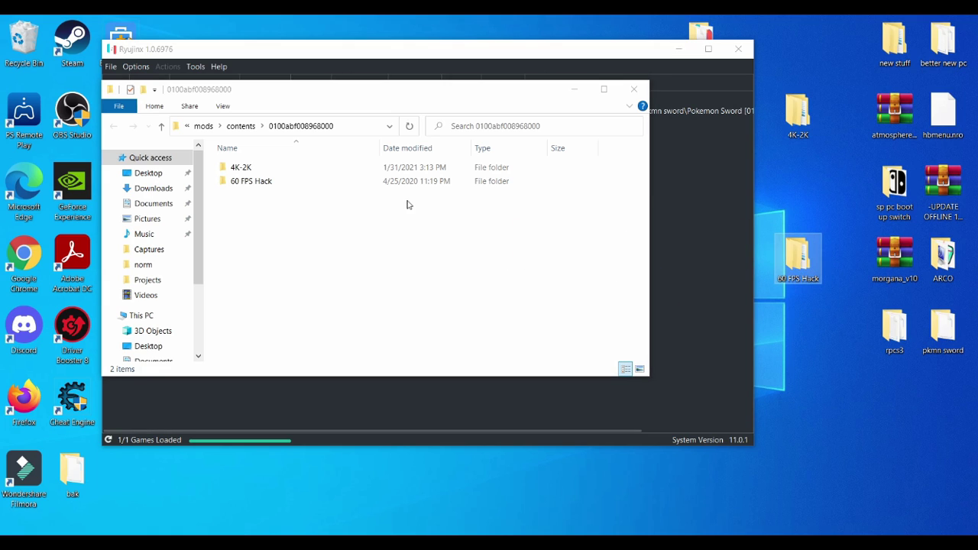
pyautogui.click(311, 170)
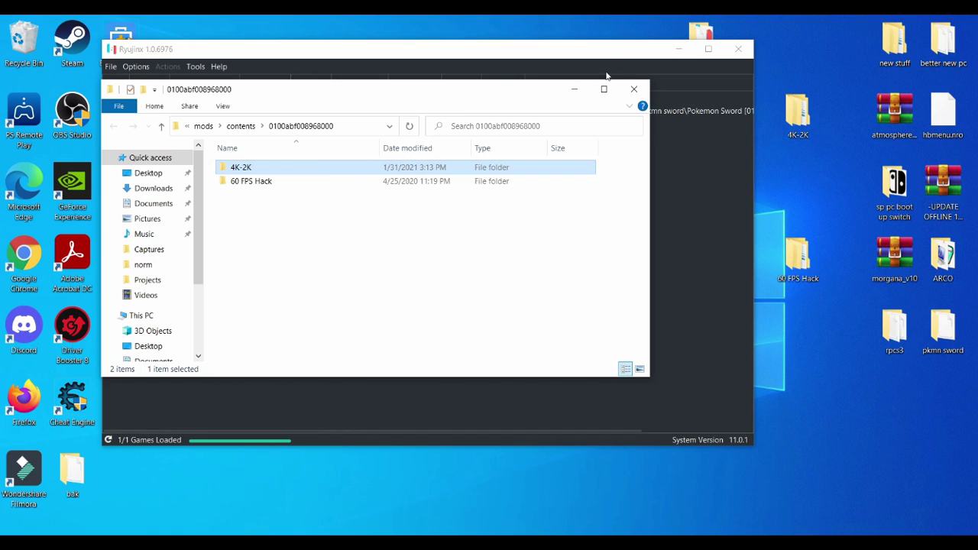
pyautogui.click(633, 90)
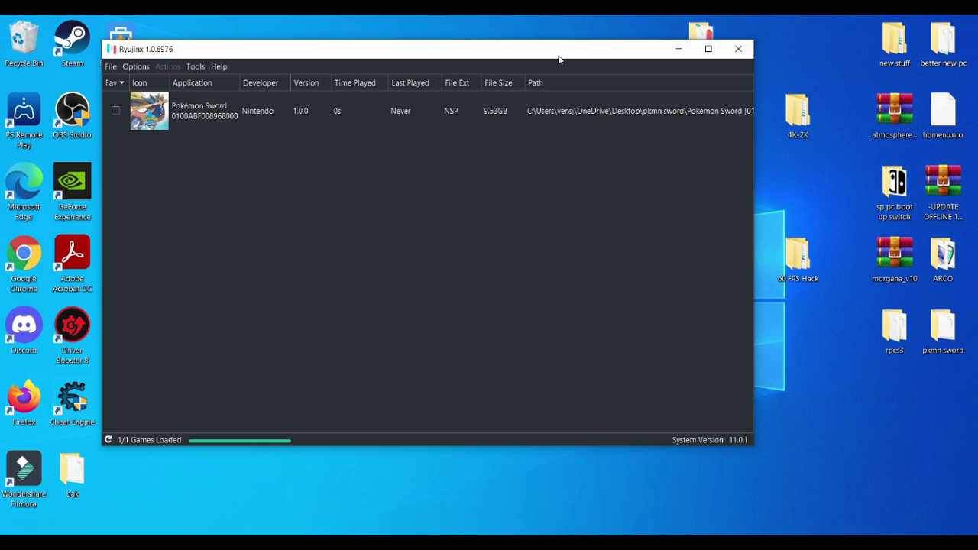
# Close the emulator and set the PhysX processor to NVIDIA GeForce GTX 1050 in the NVIDIA Control Panel.
pyautogui.click(738, 48)
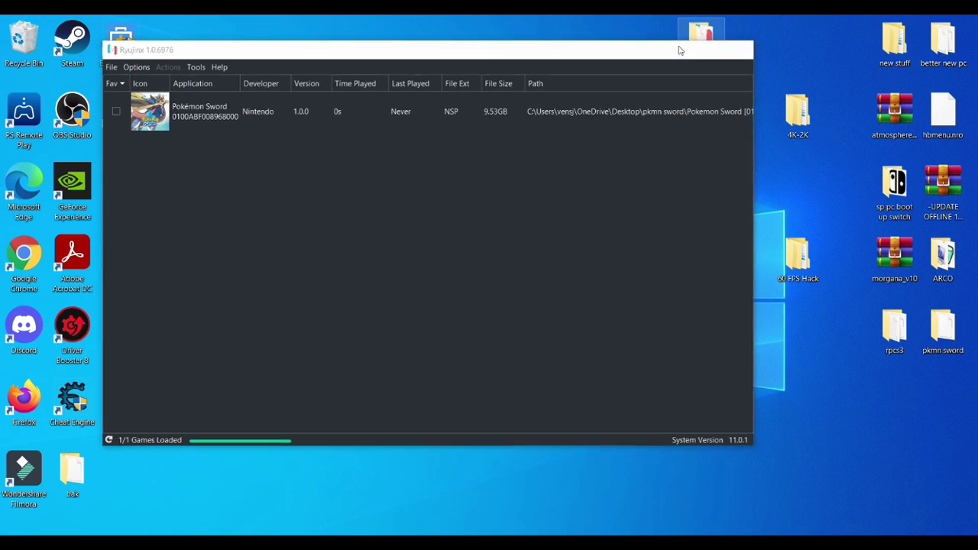
pyautogui.rightClick(461, 173)
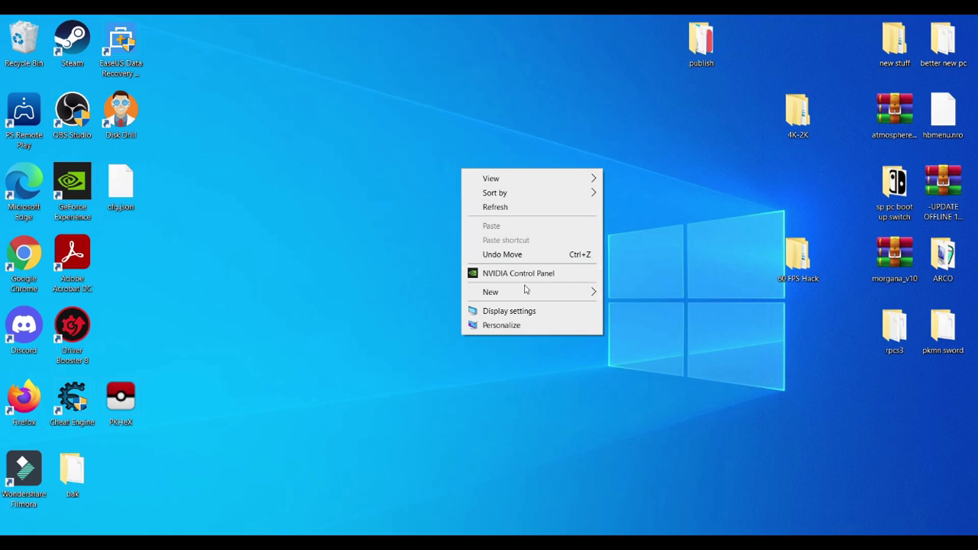
pyautogui.click(524, 275)
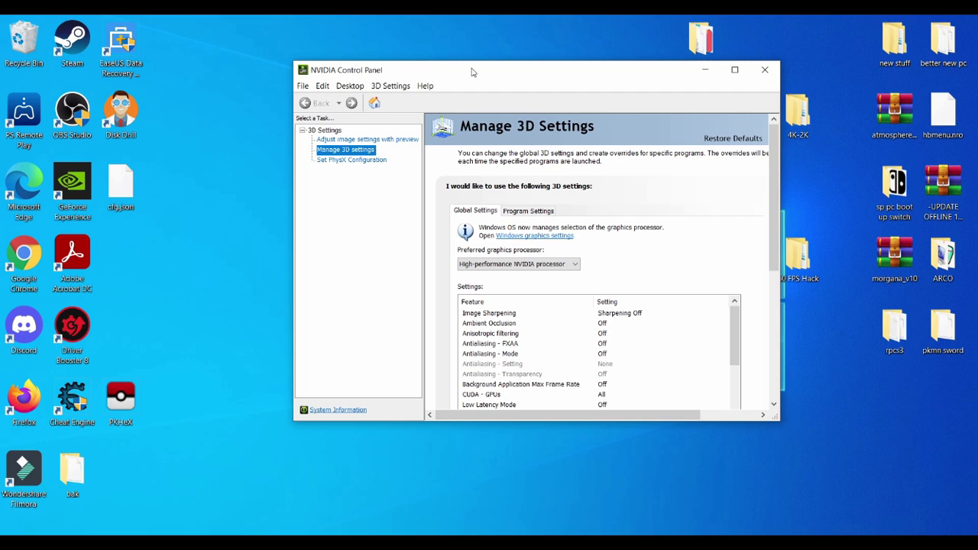
pyautogui.click(370, 160)
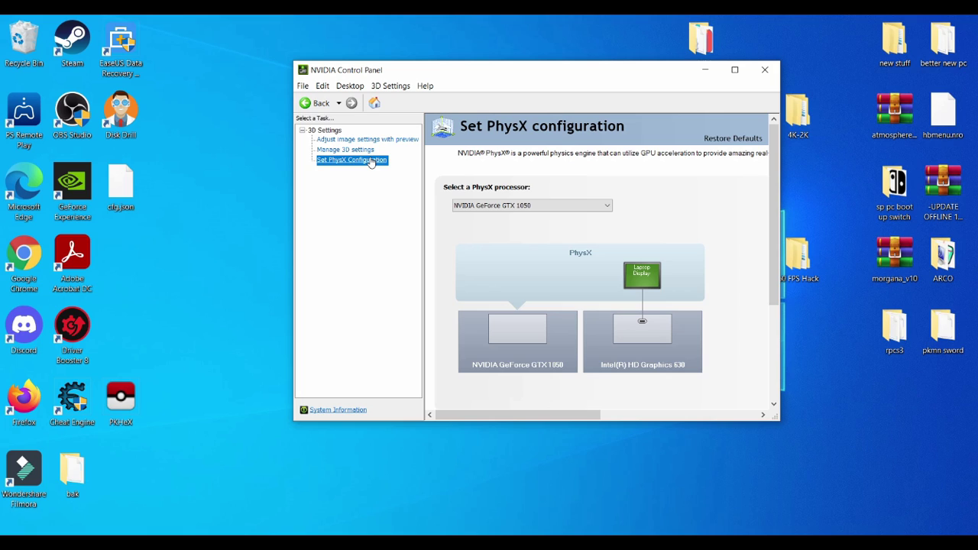
pyautogui.click(548, 208)
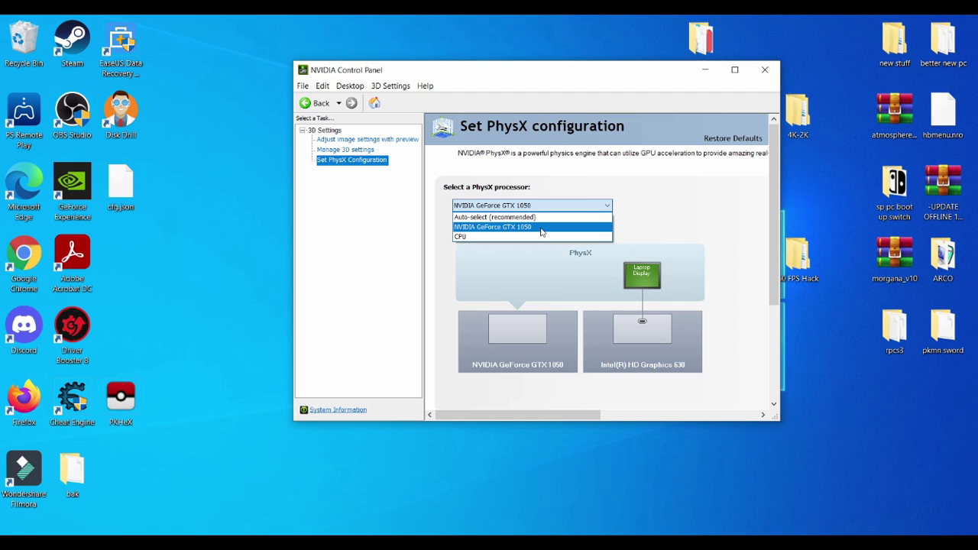
pyautogui.click(541, 232)
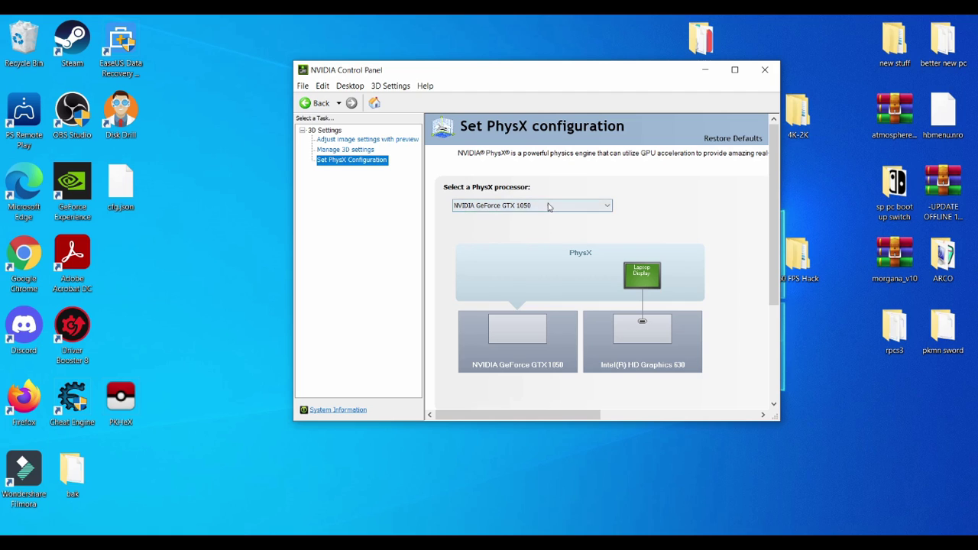
# Set the image settings to use my preference emphasizing Performance and apply the change.
pyautogui.click(368, 139)
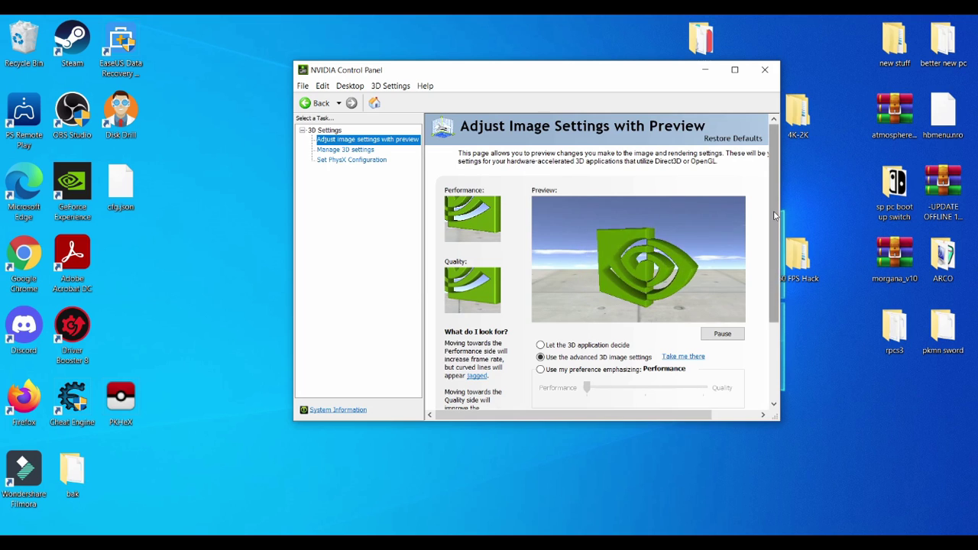
pyautogui.scroll(-1, 774, 221)
pyautogui.click(547, 344)
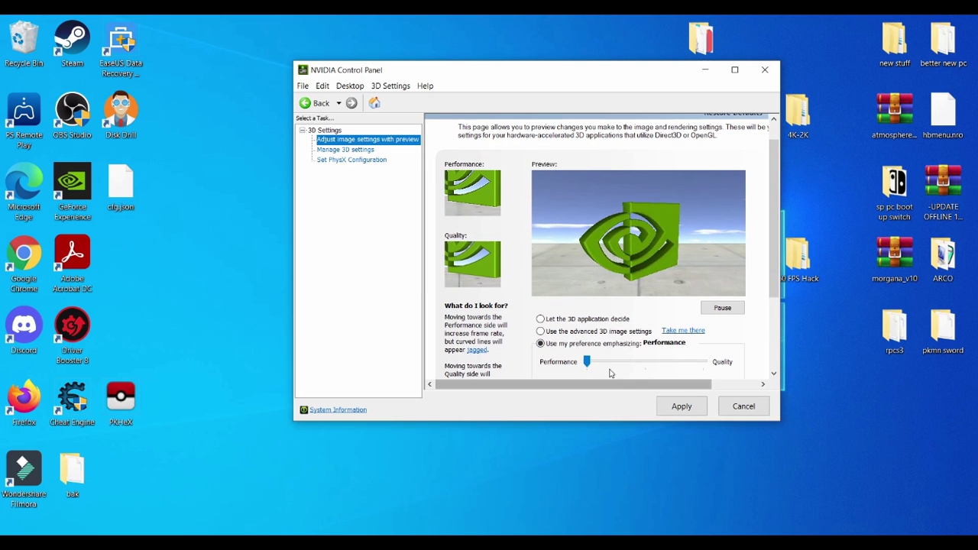
pyautogui.click(675, 410)
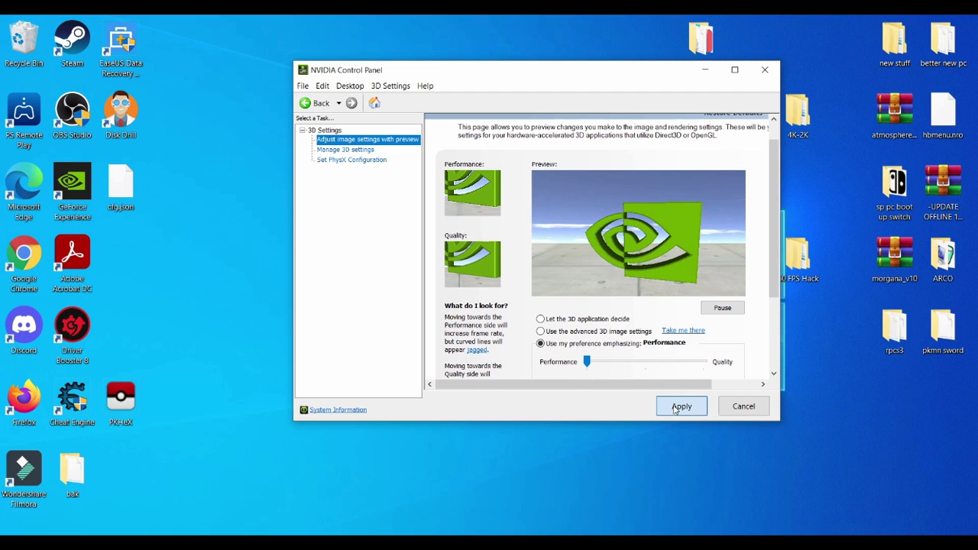
# Choose High-performance NVIDIA processor as the preferred graphics processor in the global 3D settings.
pyautogui.click(347, 149)
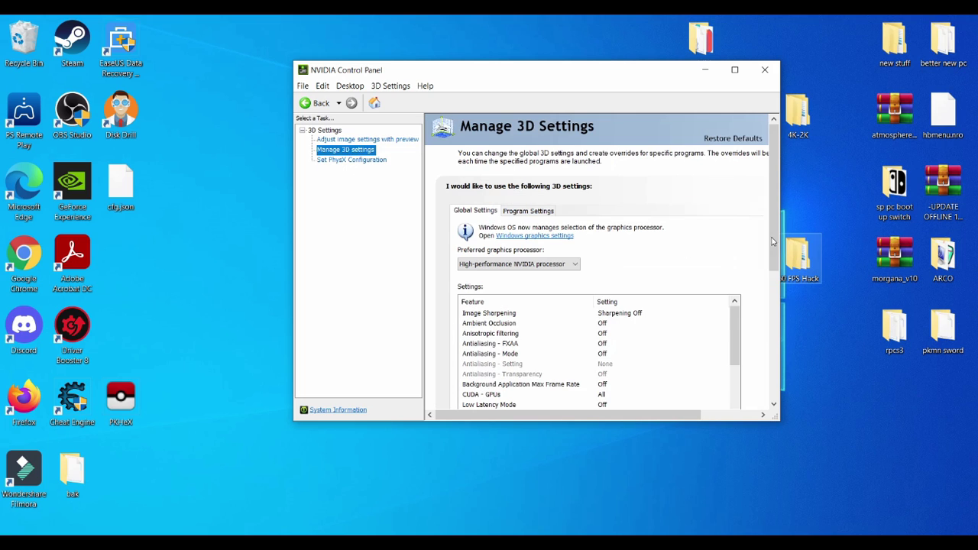
pyautogui.click(538, 267)
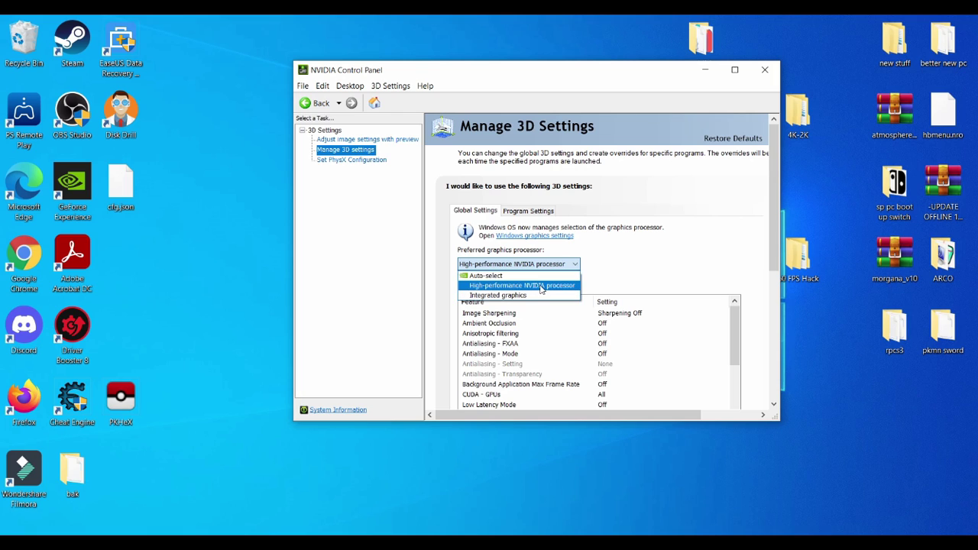
pyautogui.click(540, 285)
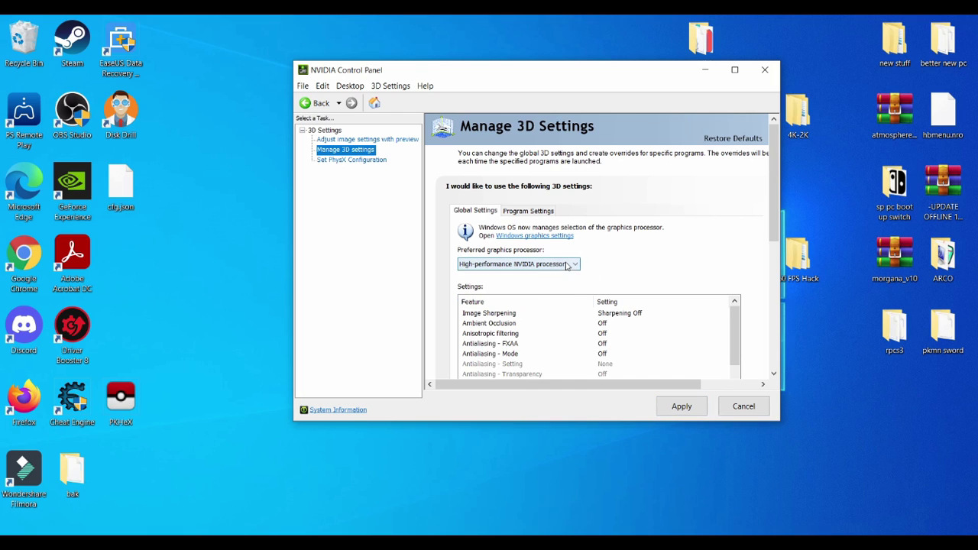
pyautogui.click(567, 266)
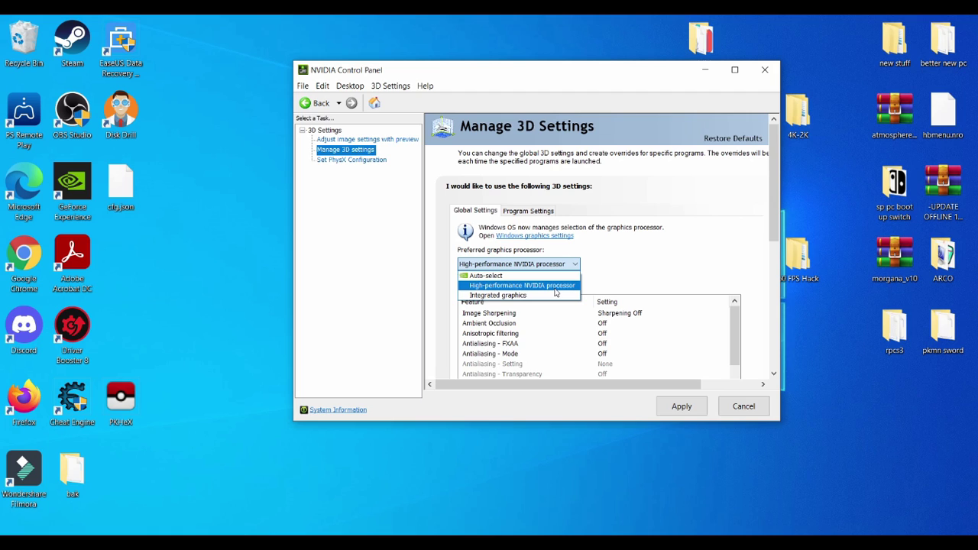
pyautogui.click(555, 291)
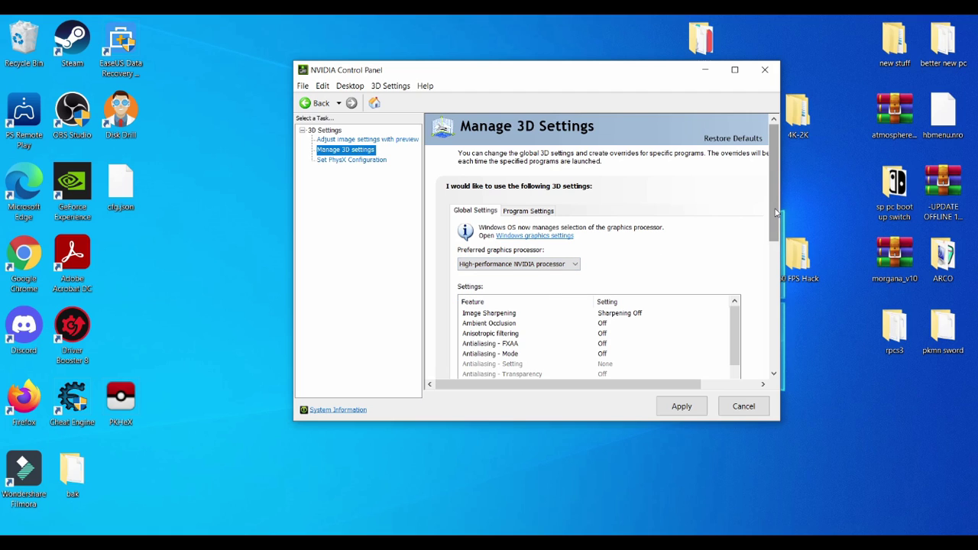
# Review the global 3D feature list and set the Ryujinx program profile's preferred graphics processor to High-performance NVIDIA processor.
pyautogui.moveTo(776, 212); pyautogui.dragTo(774, 243)
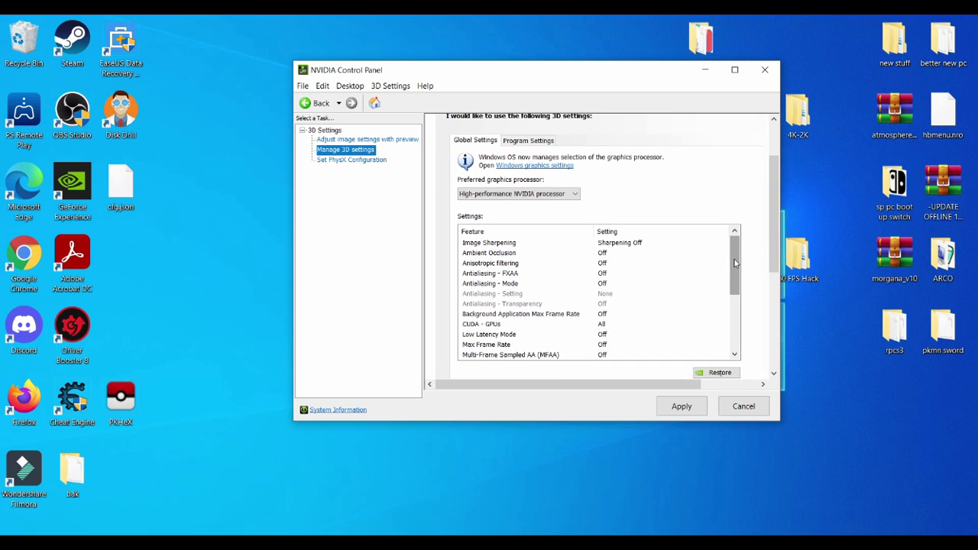
pyautogui.moveTo(734, 262); pyautogui.dragTo(736, 289)
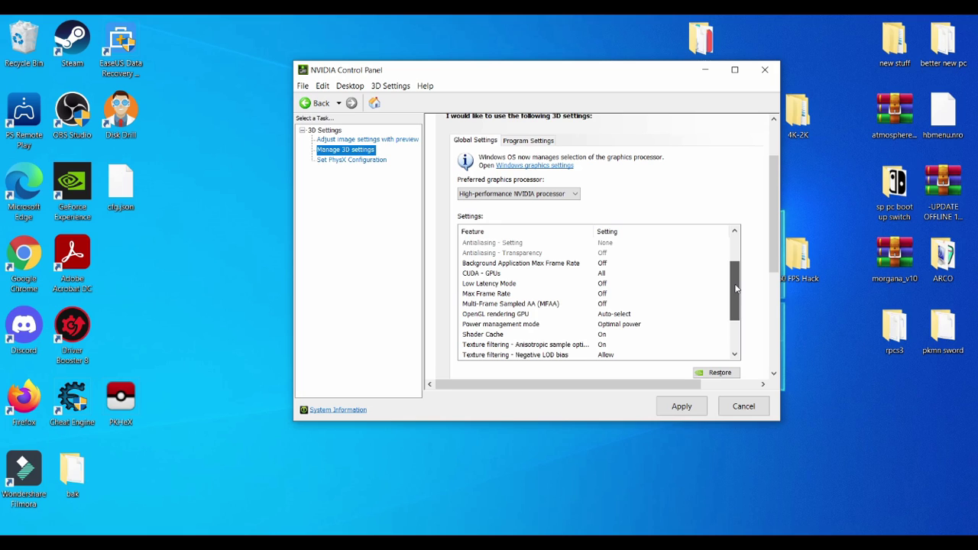
pyautogui.moveTo(736, 289); pyautogui.dragTo(735, 264)
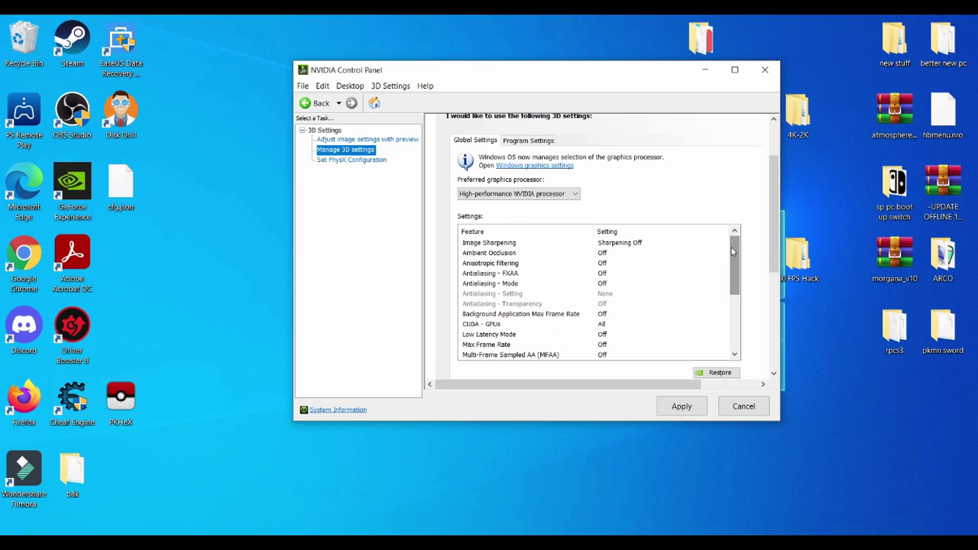
pyautogui.click(543, 141)
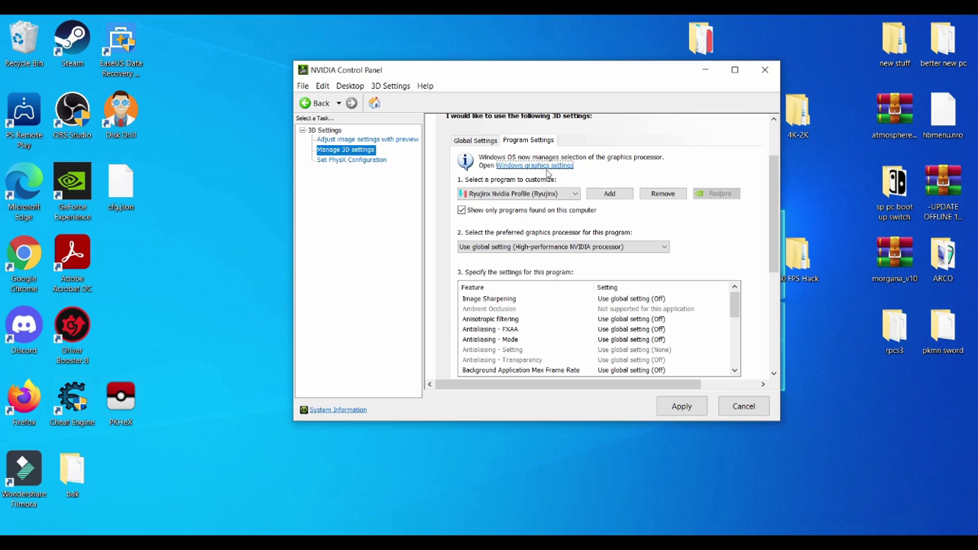
pyautogui.click(588, 254)
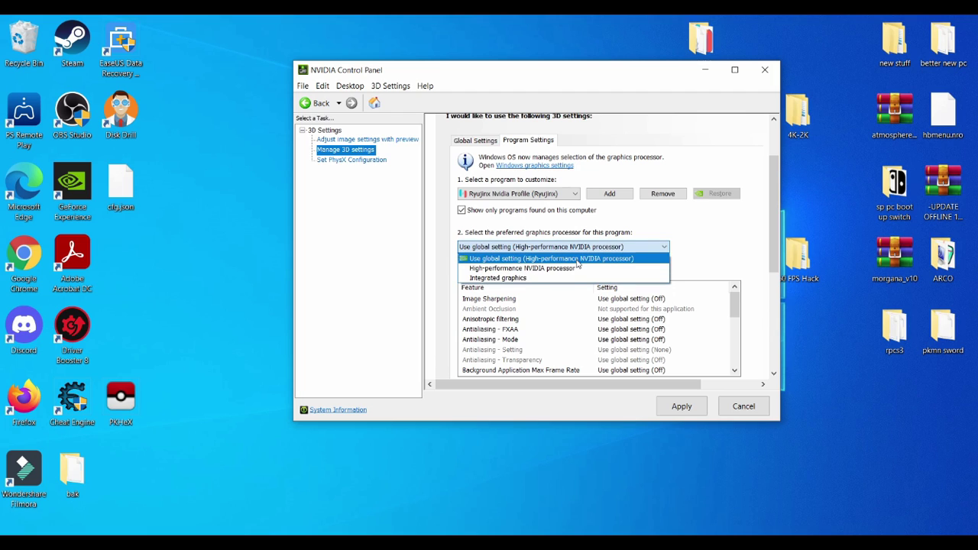
pyautogui.click(574, 269)
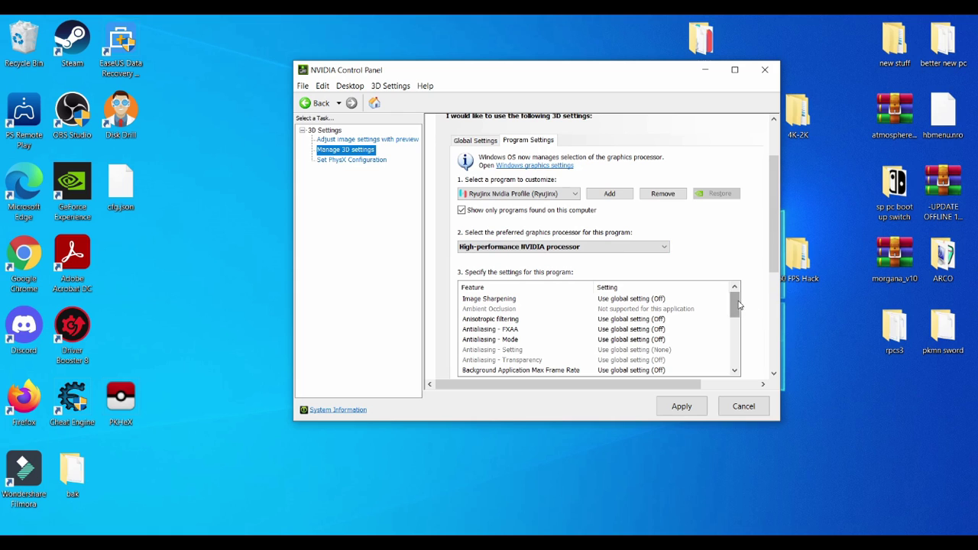
# Apply the Ryujinx program settings and close the NVIDIA Control Panel.
pyautogui.moveTo(780, 257)
pyautogui.mouseDown()
pyautogui.moveTo(785, 273)
pyautogui.moveTo(733, 288)
pyautogui.moveTo(727, 337)
pyautogui.moveTo(730, 275)
pyautogui.moveTo(773, 254)
pyautogui.mouseUp()
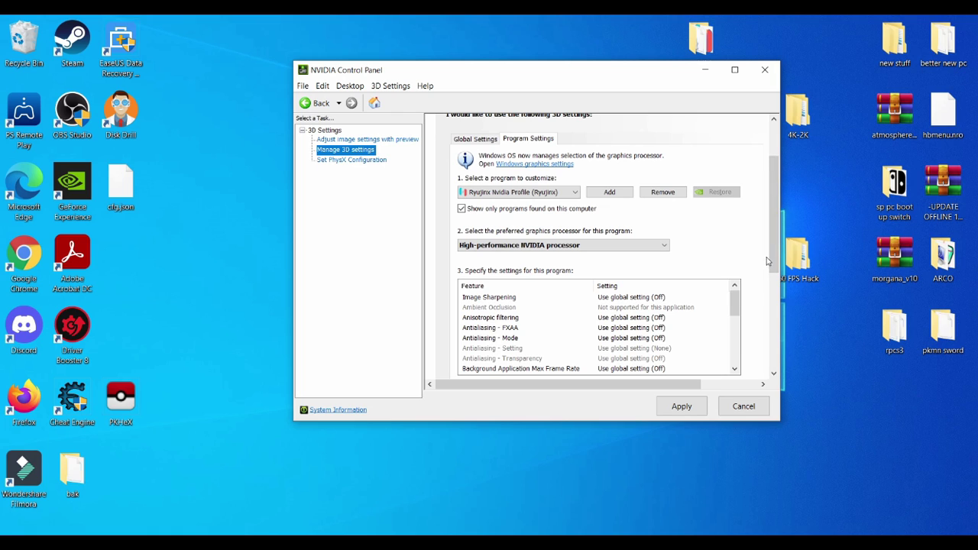
pyautogui.moveTo(773, 258); pyautogui.dragTo(773, 220)
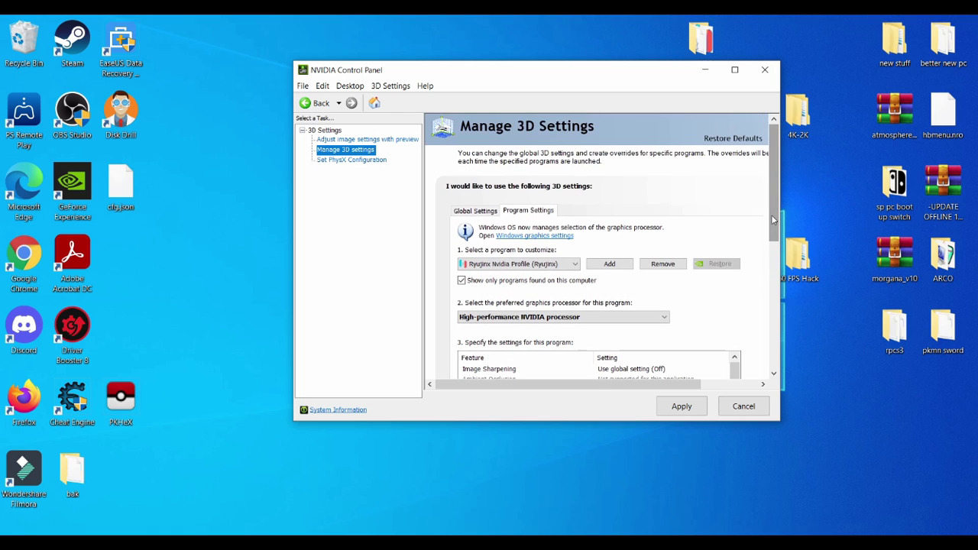
pyautogui.click(682, 407)
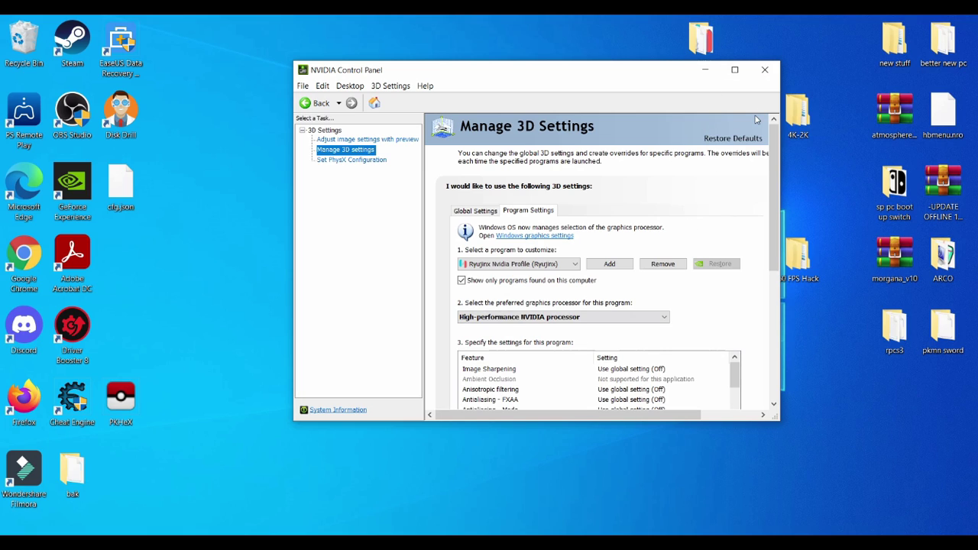
pyautogui.click(764, 70)
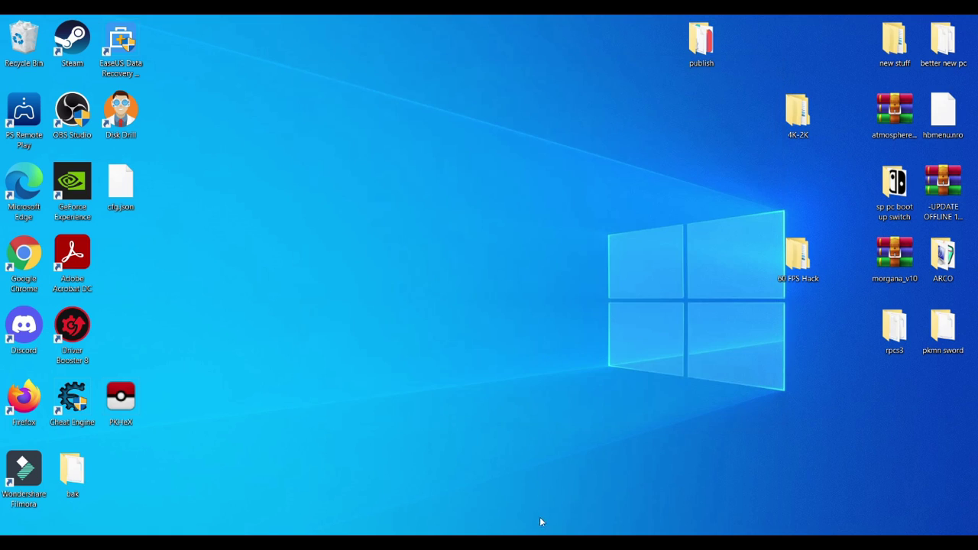
pyautogui.click(592, 491)
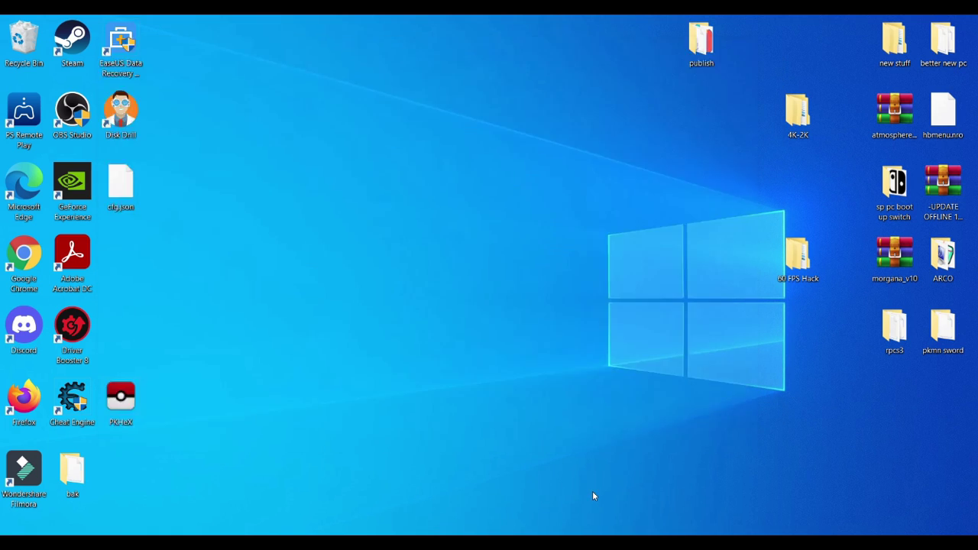